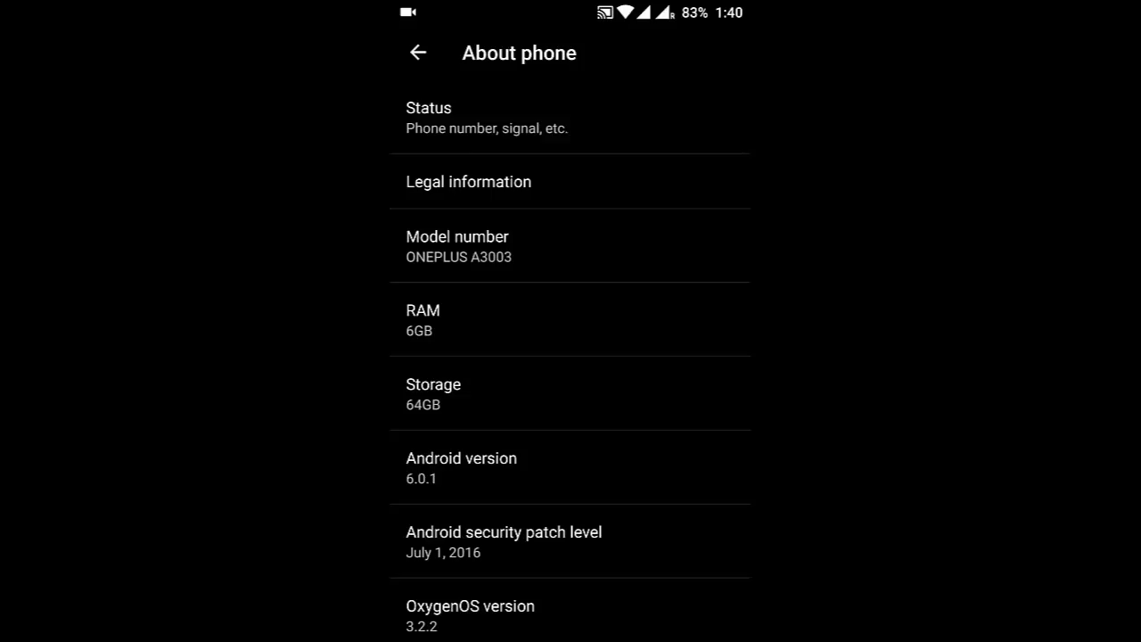
{"action": "scroll", "coordinate": [570, 356], "scroll_direction": "down", "scroll_amount": 2}
Highlight the OxygenOS 3.2.2 version row in About phone
{"action": "left_click", "coordinate": [571, 523]}
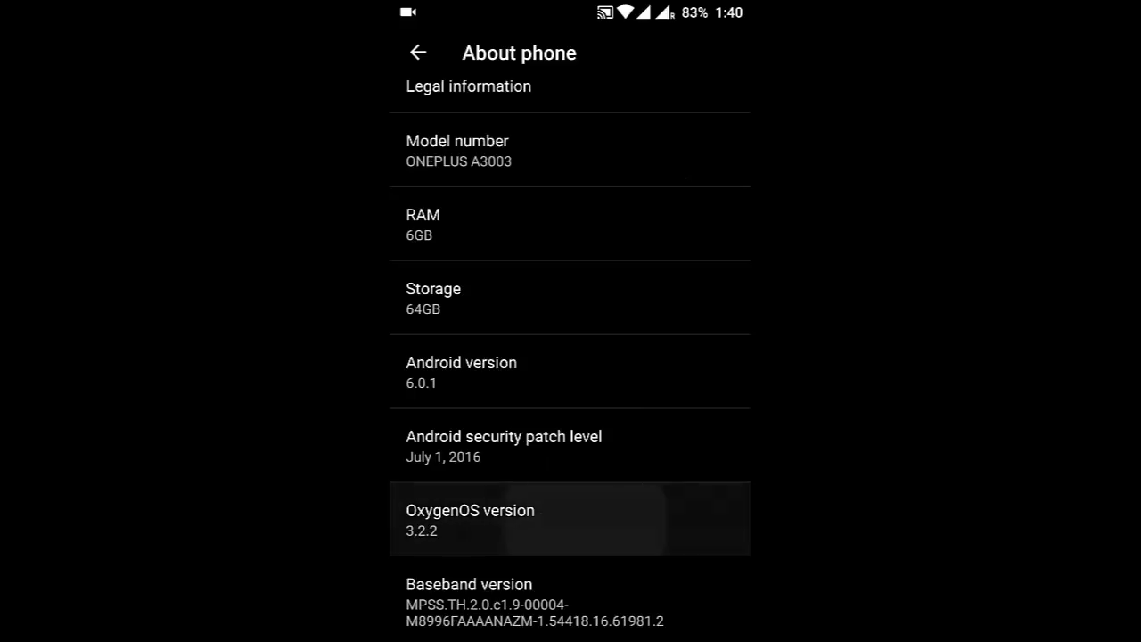
{"action": "scroll", "coordinate": [606, 356], "scroll_direction": "up", "scroll_amount": 2}
Run a system update check confirming the phone is up to date, then return to the home screen
{"action": "key", "text": "Escape"}
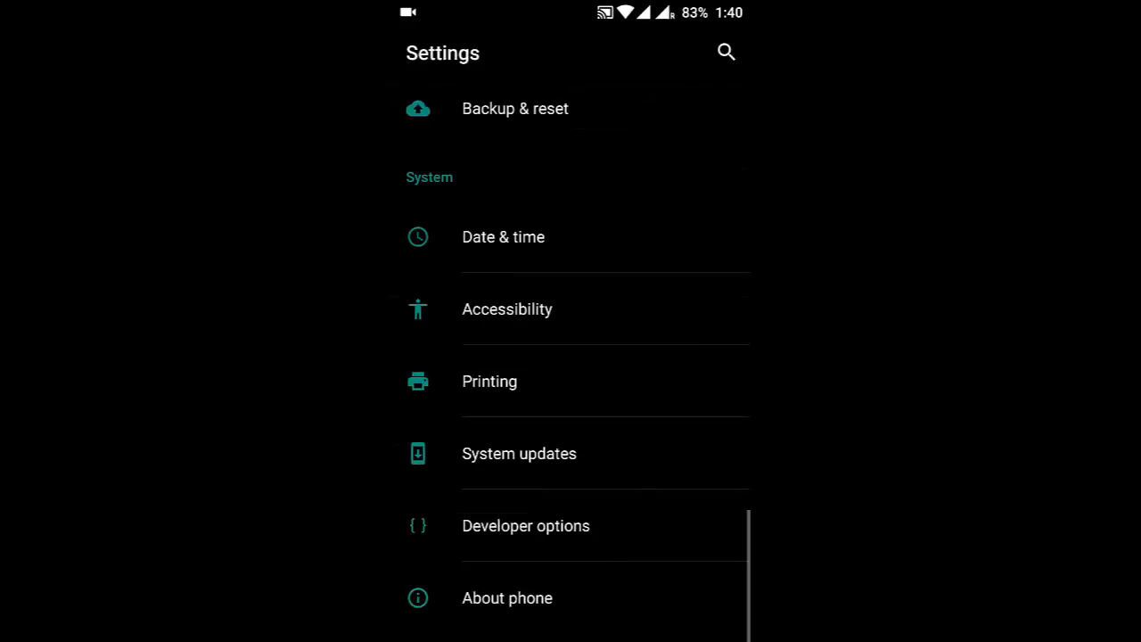
{"action": "left_click", "coordinate": [606, 455]}
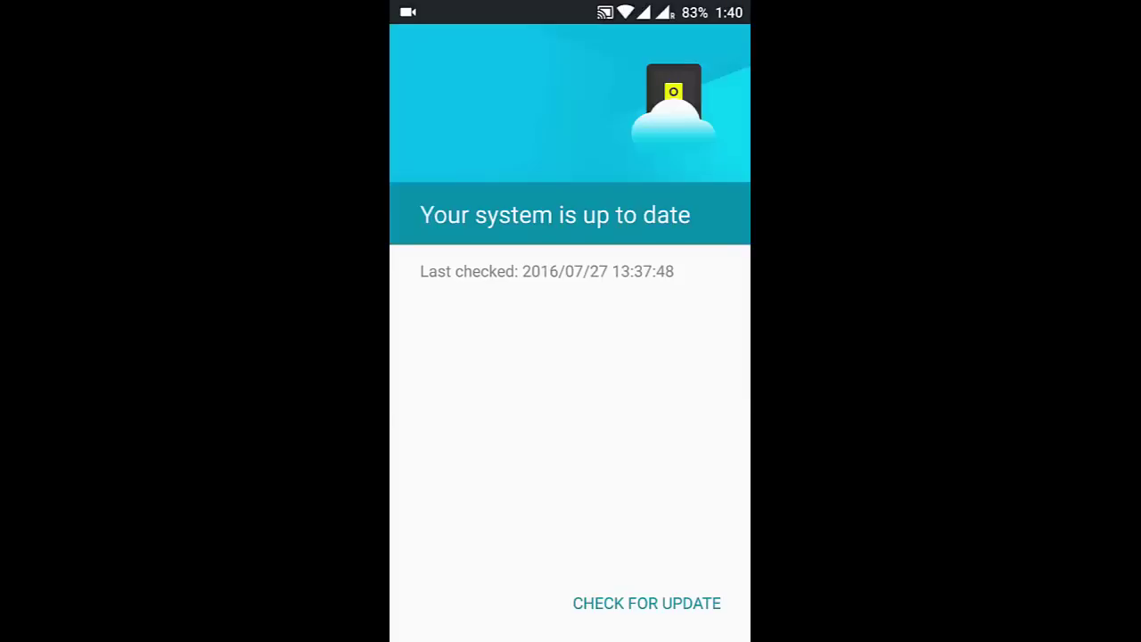
{"action": "left_click", "coordinate": [676, 602]}
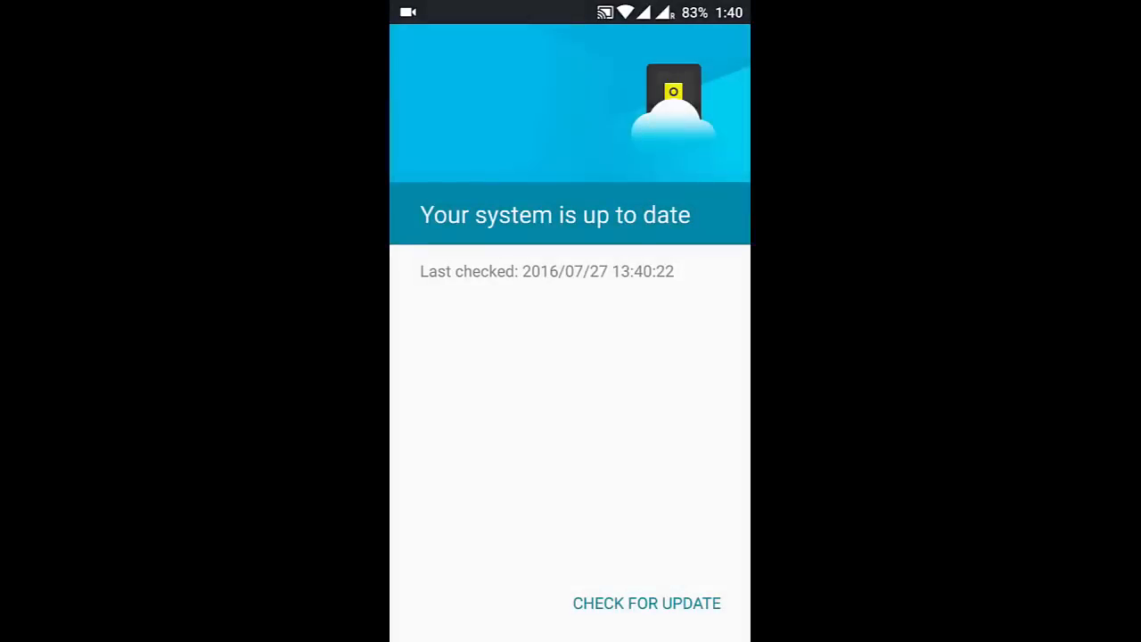
{"action": "key", "text": "Escape"}
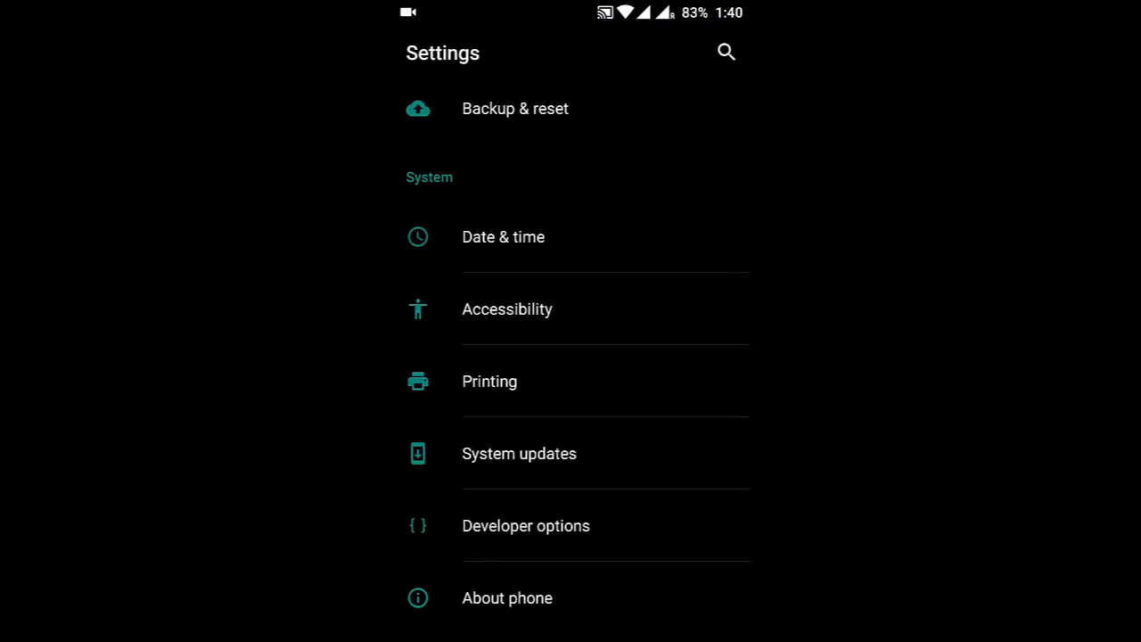
{"action": "key", "text": "Home"}
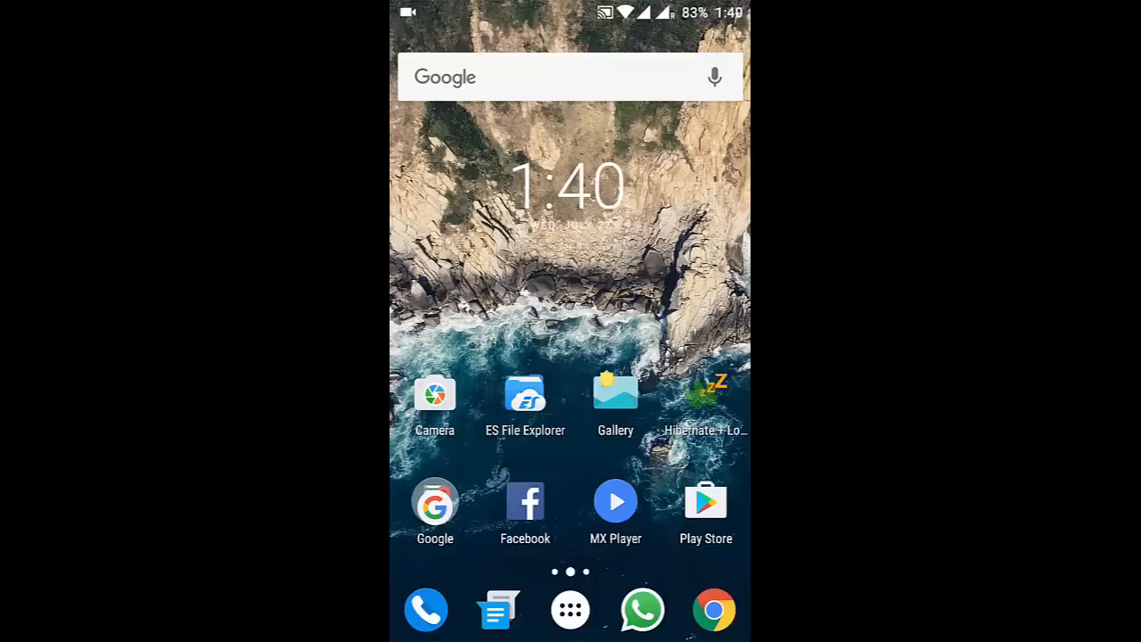
Reopen the Gallery screenshot of the OxygenOS 3.2.2 changelog from recent apps
{"action": "key", "text": "alt+Tab"}
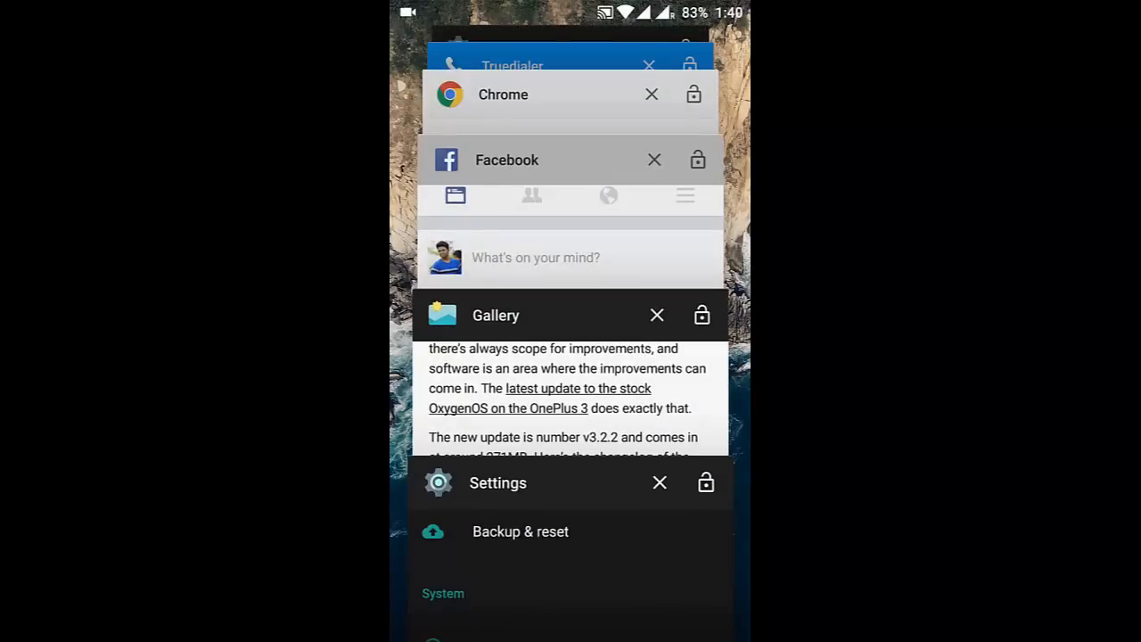
{"action": "left_click", "coordinate": [535, 357]}
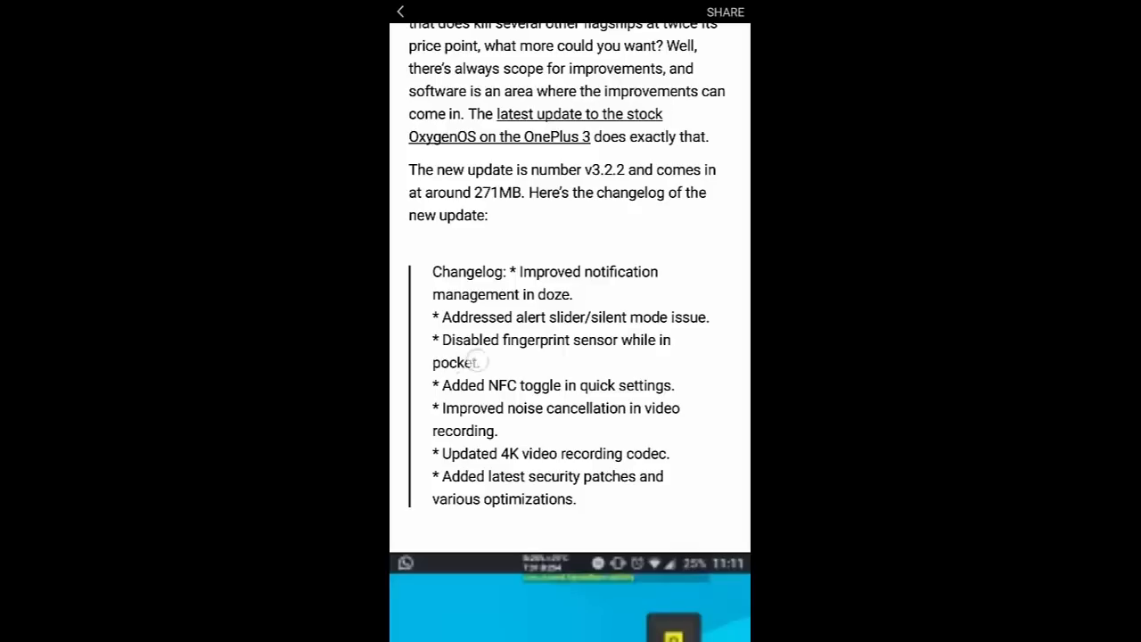
{"action": "left_click_drag", "start_coordinate": [540, 356], "coordinate": [419, 357]}
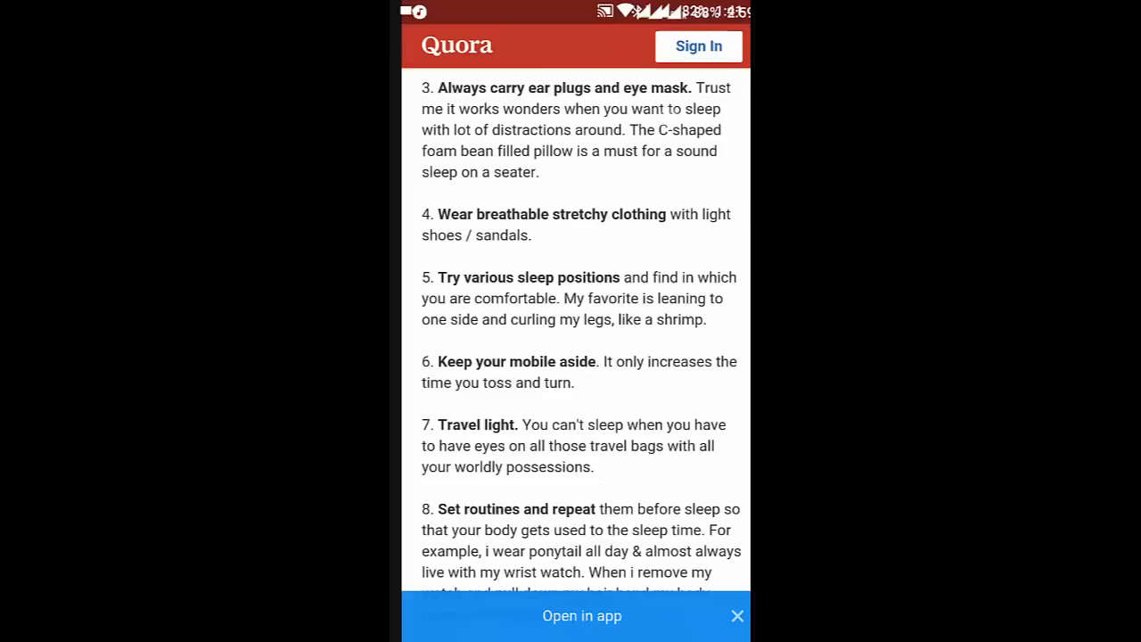
{"action": "left_click_drag", "start_coordinate": [570, 5], "coordinate": [570, 268]}
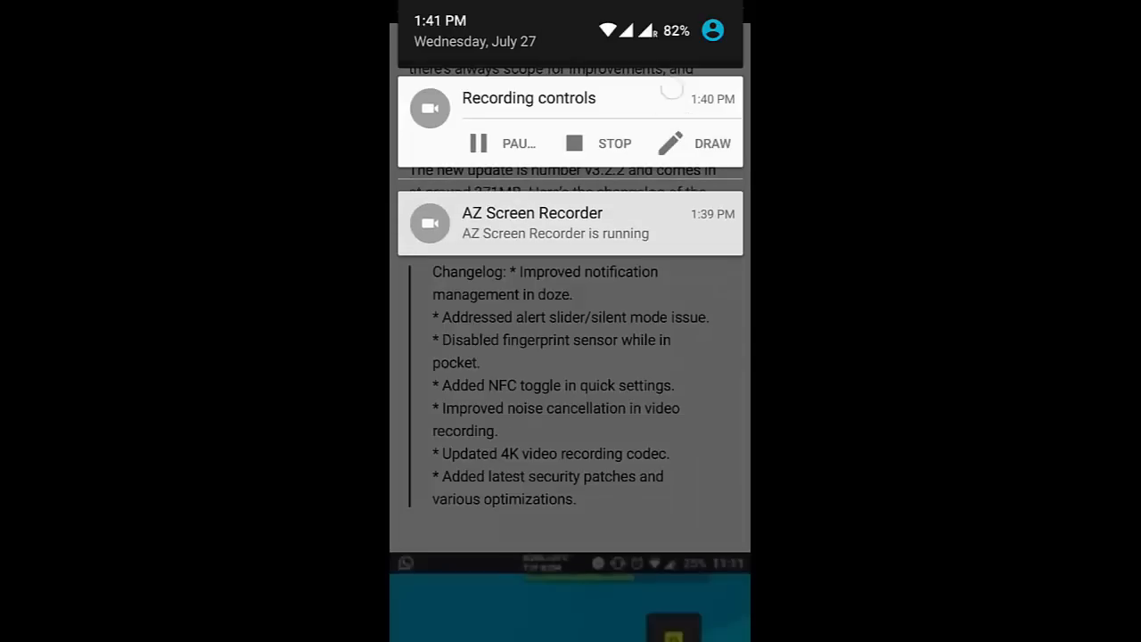
{"action": "left_click_drag", "start_coordinate": [570, 134], "coordinate": [571, 401]}
{"action": "left_click", "coordinate": [457, 316]}
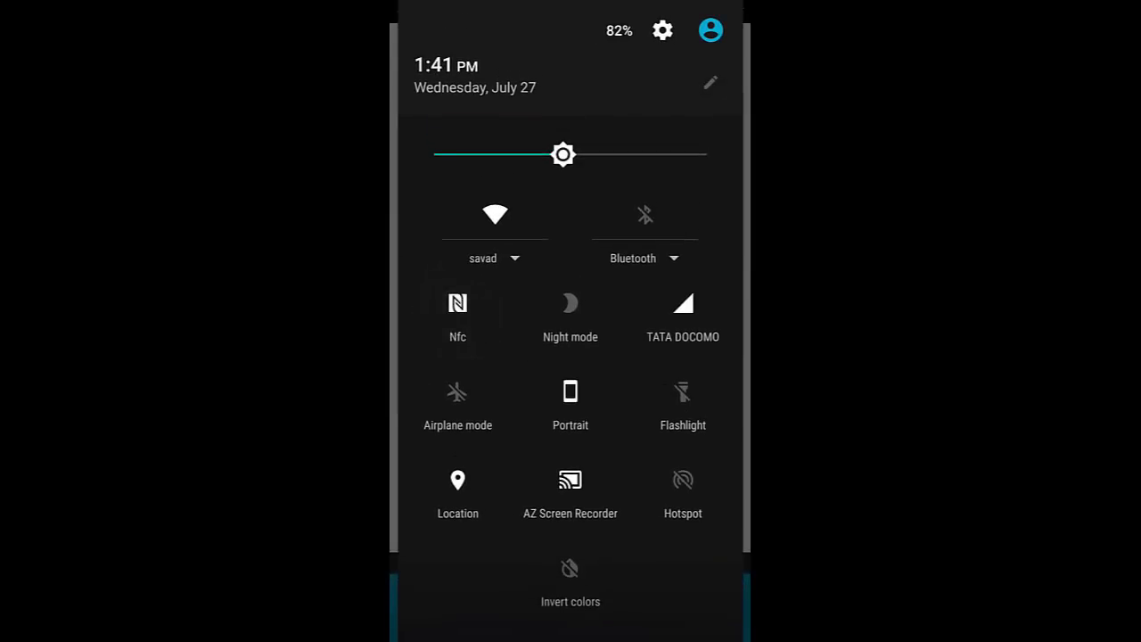
{"action": "left_click", "coordinate": [457, 317]}
{"action": "left_click", "coordinate": [457, 317]}
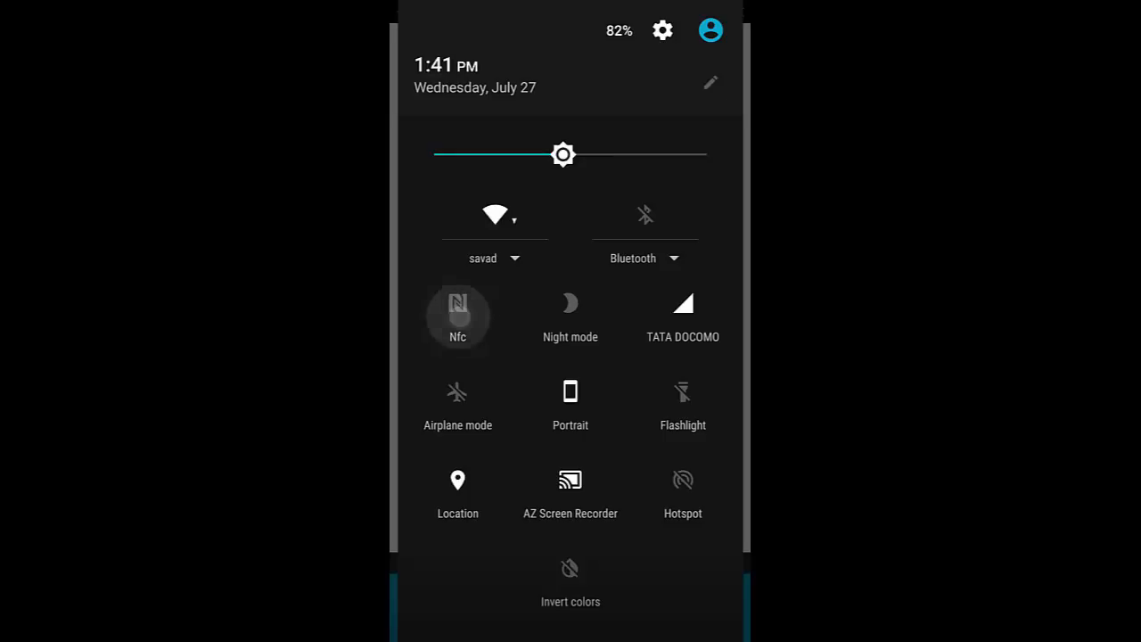
{"action": "left_click_drag", "start_coordinate": [568, 549], "coordinate": [637, 269]}
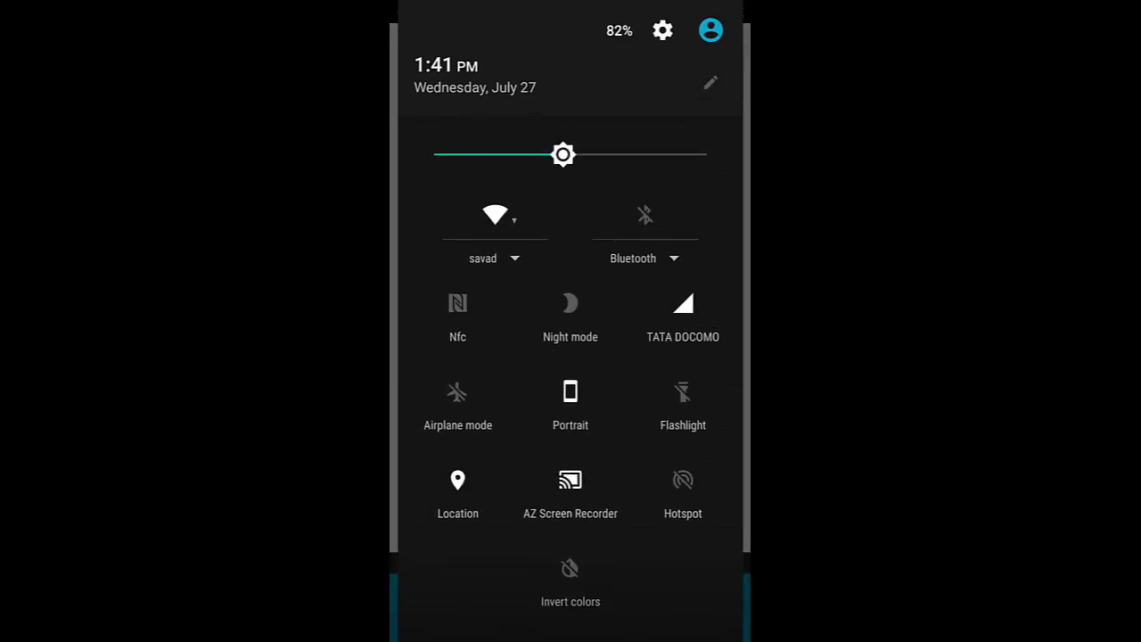
{"action": "left_click_drag", "start_coordinate": [571, 579], "coordinate": [570, 134]}
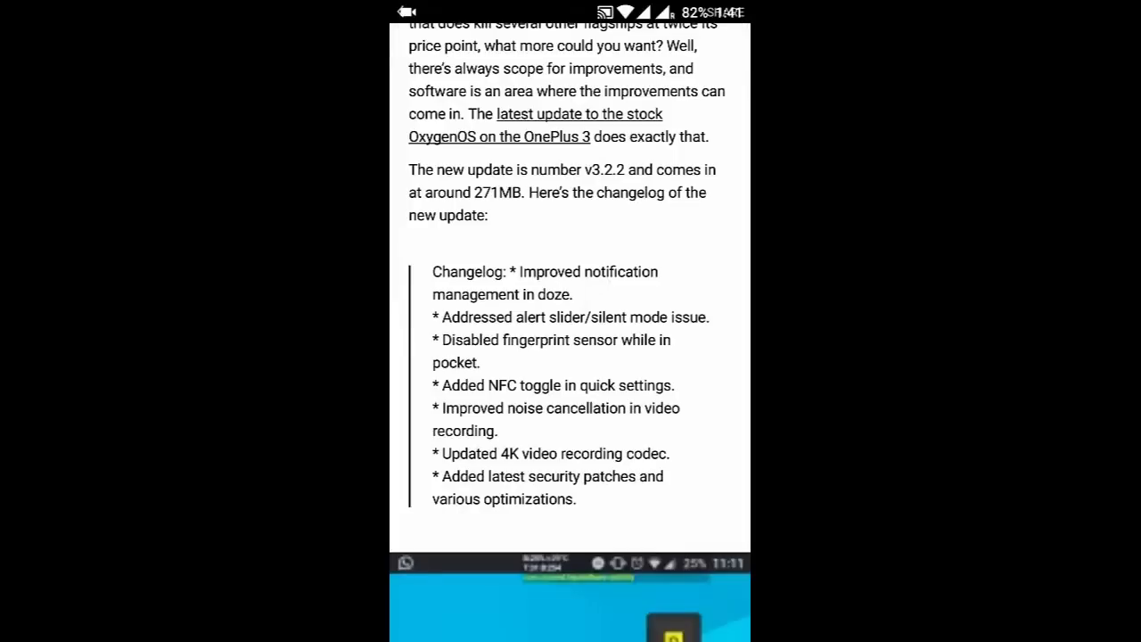